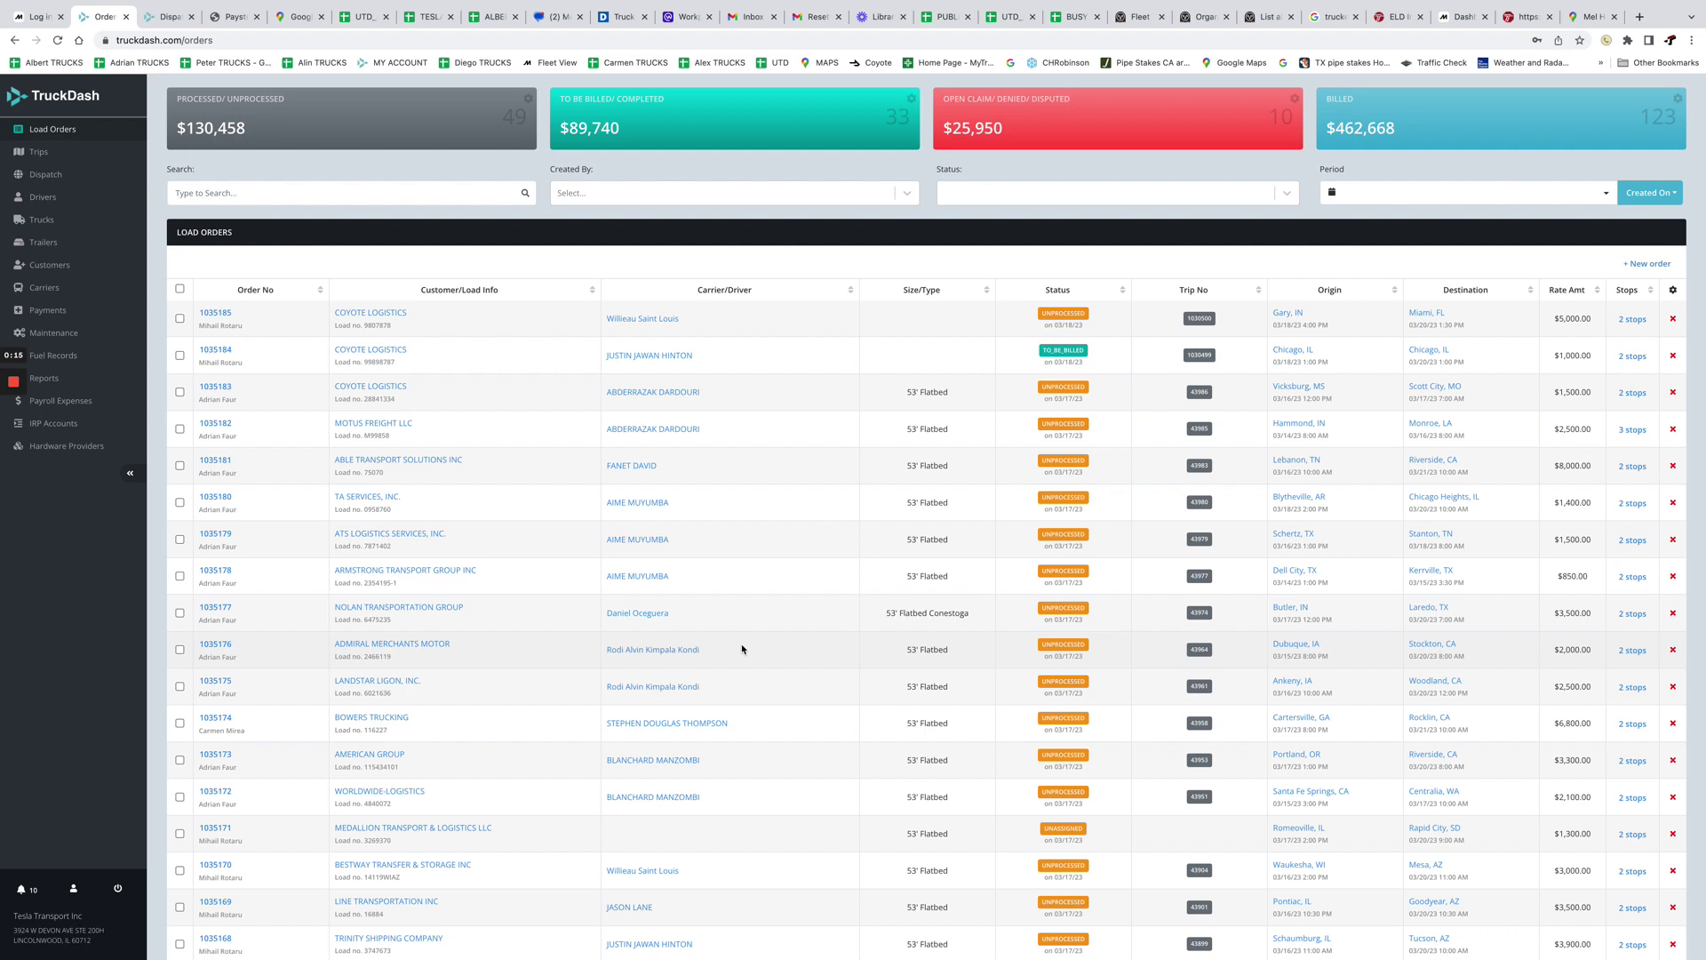
Step: Load order 1035176's 1961 route miles, count its $2,000 Flat Rate toward GDR, and save
{"action": "left_click", "coordinate": [215, 643]}
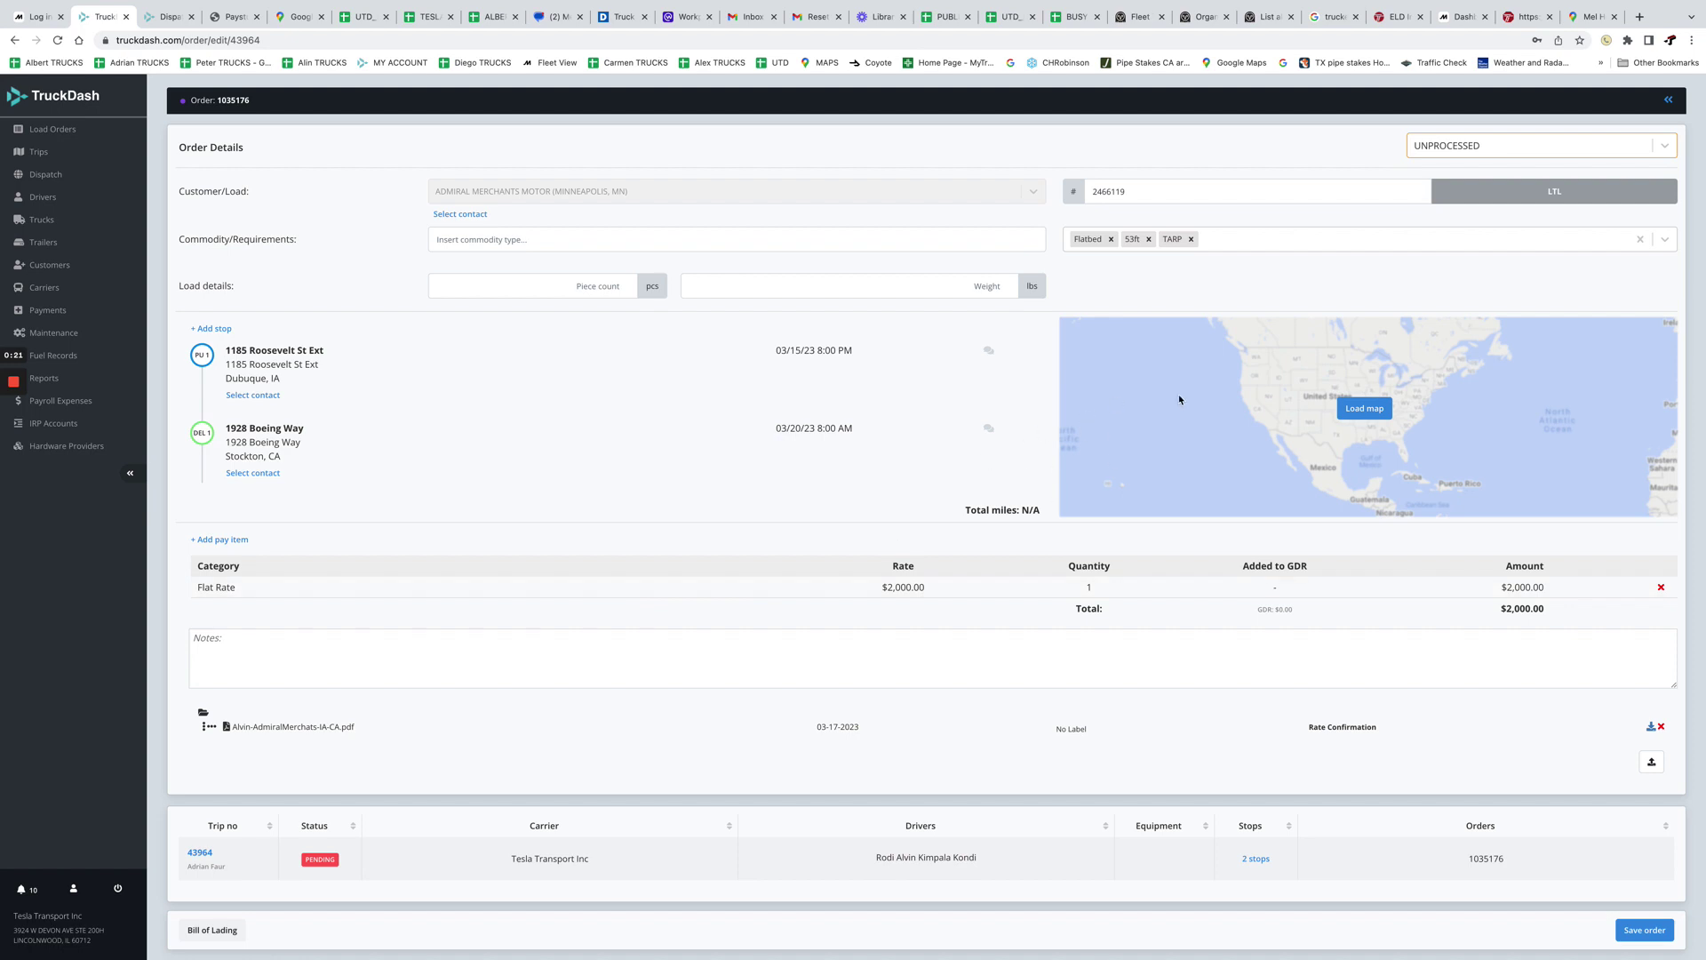
{"action": "left_click", "coordinate": [1364, 408]}
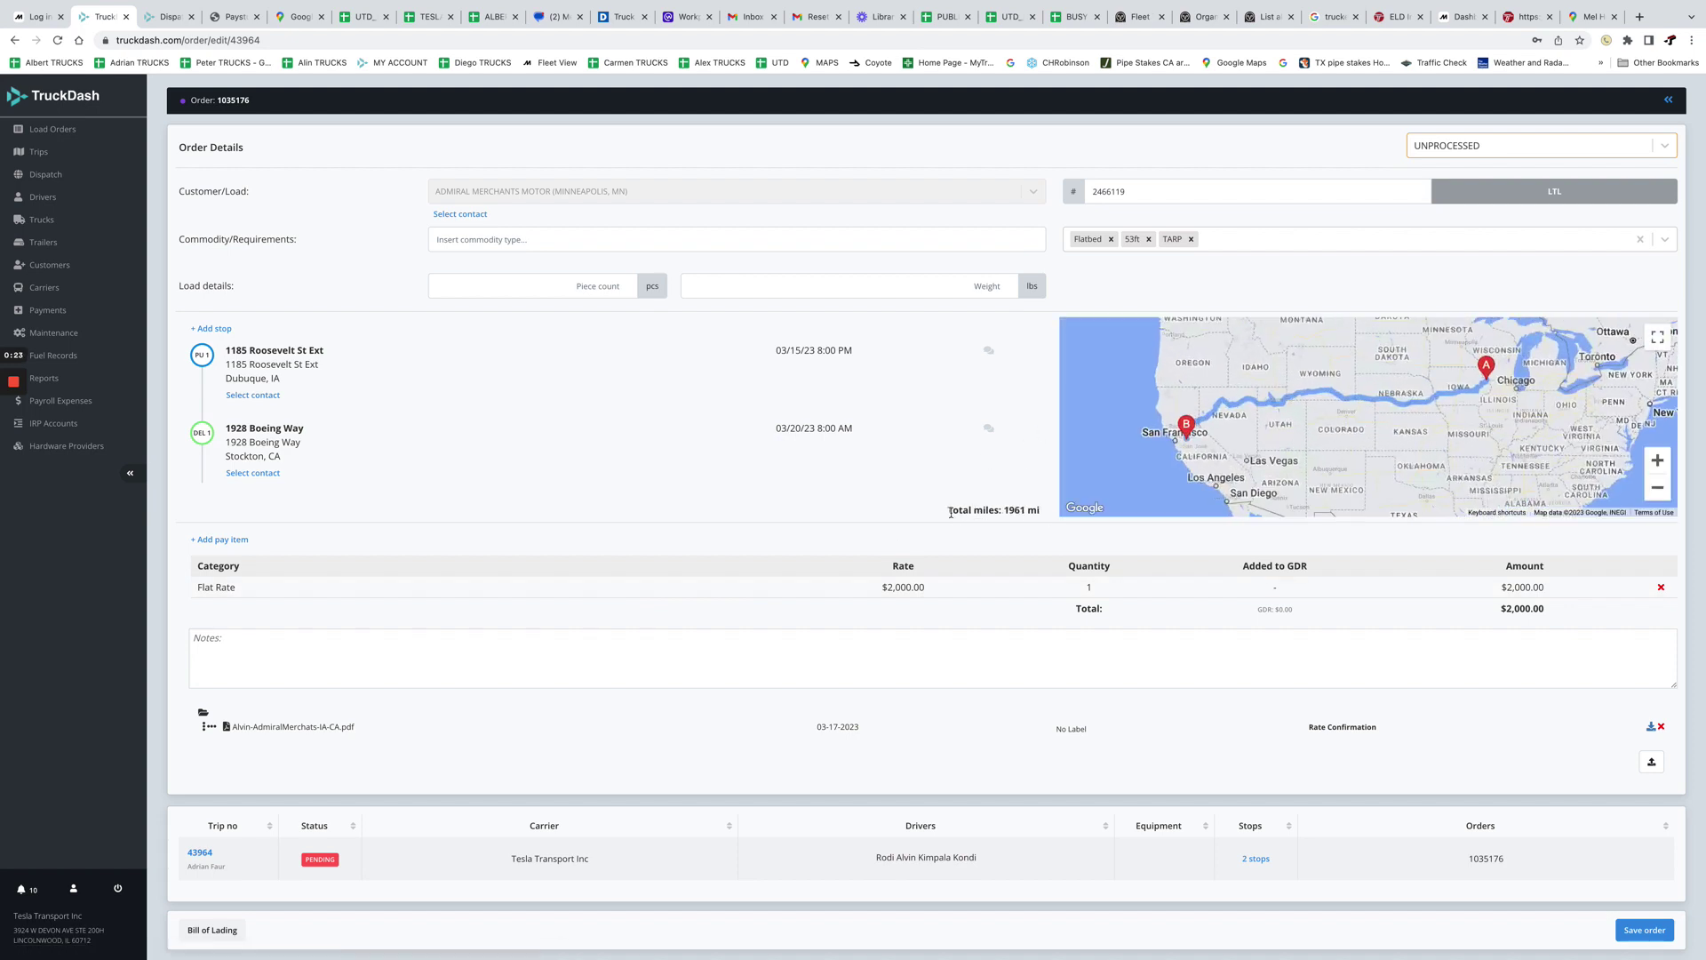
{"action": "left_click", "coordinate": [1311, 595]}
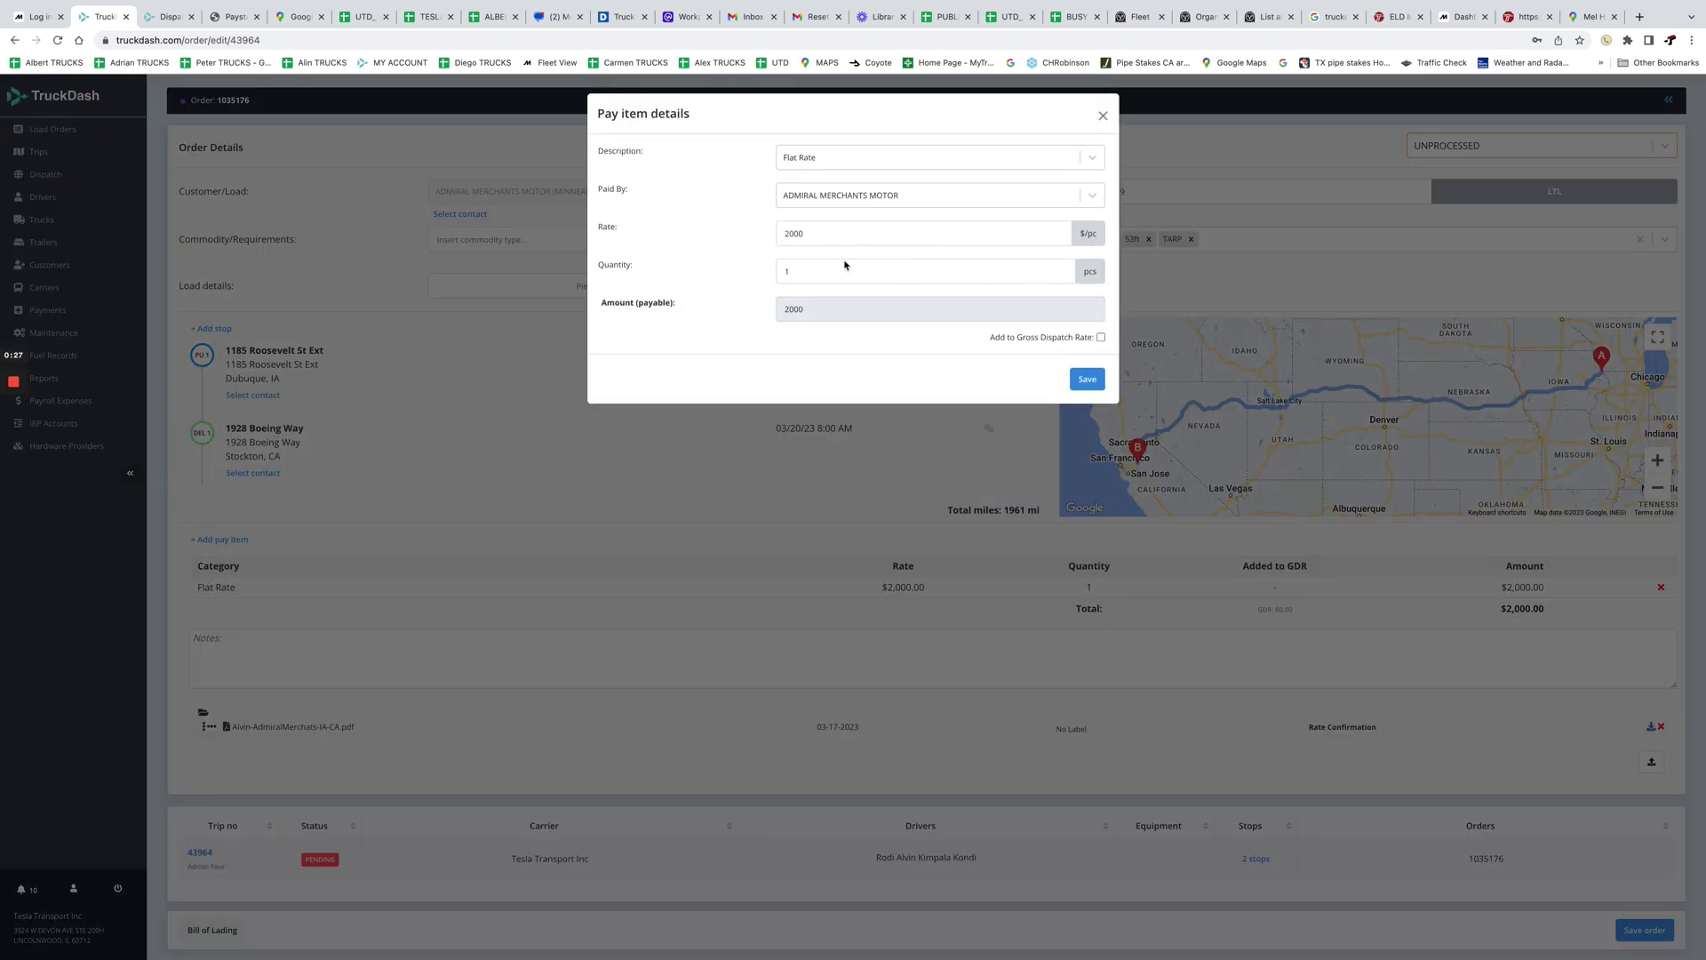
{"action": "left_click", "coordinate": [1101, 338]}
{"action": "left_click_drag", "start_coordinate": [993, 336], "coordinate": [1100, 346]}
{"action": "left_click", "coordinate": [1102, 346]}
{"action": "left_click", "coordinate": [1088, 378]}
{"action": "scroll", "coordinate": [1517, 768], "scroll_direction": "down", "scroll_amount": 1}
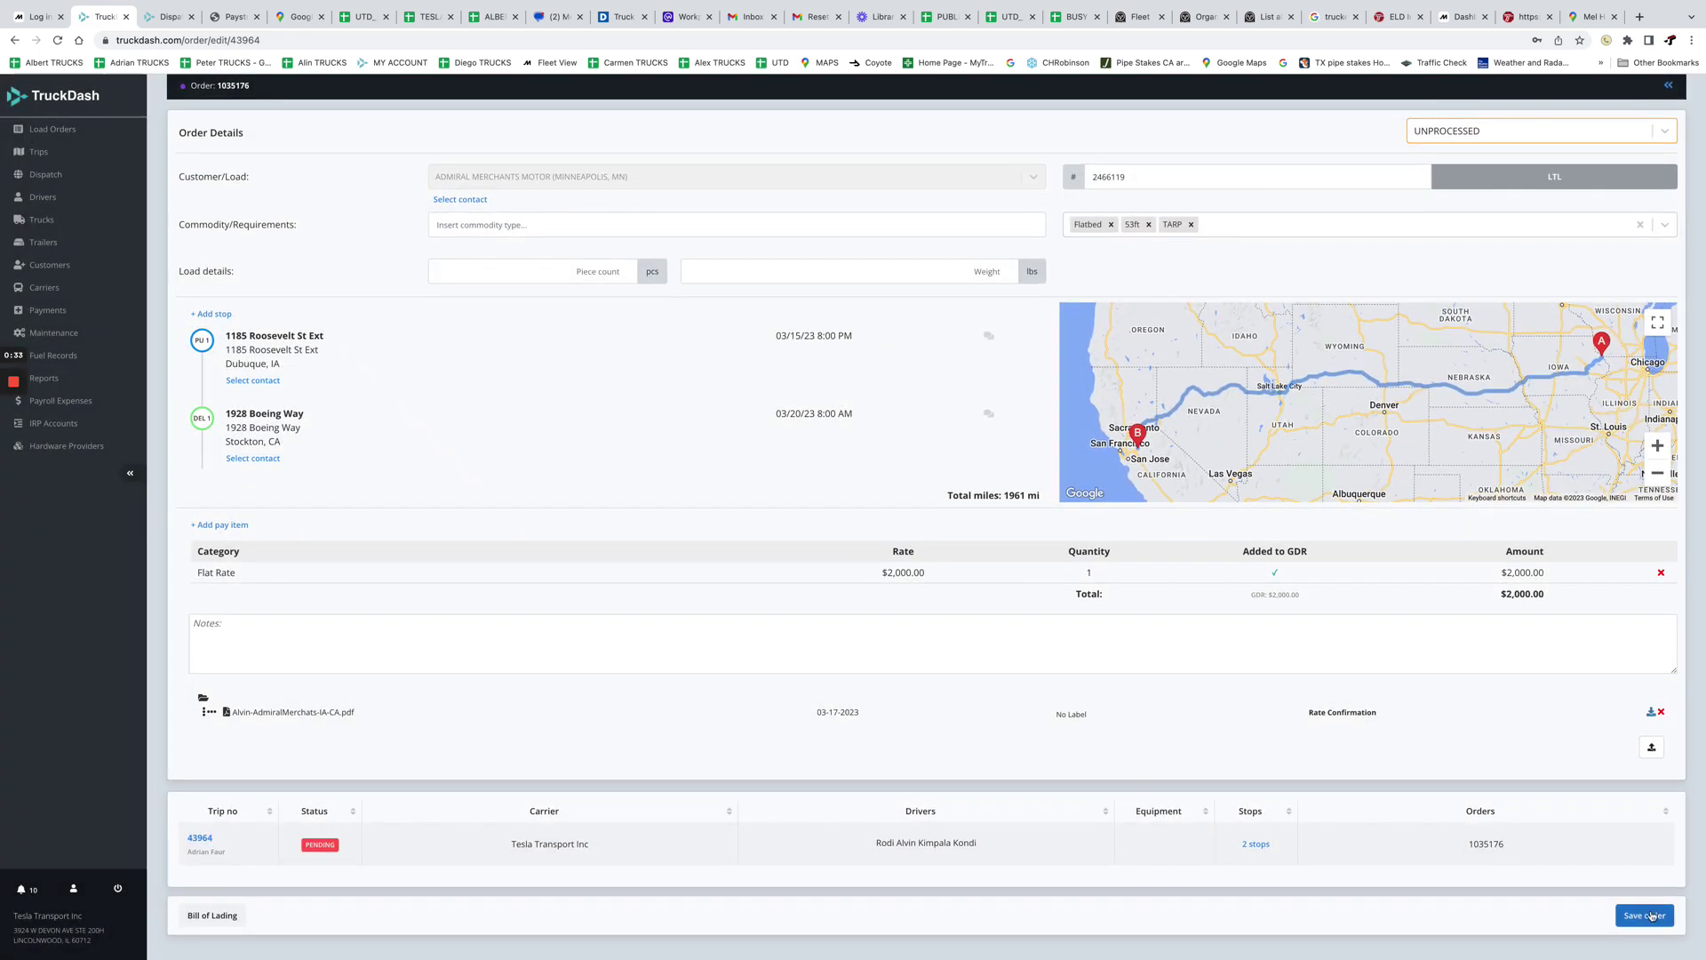
{"action": "left_click", "coordinate": [1653, 917]}
{"action": "scroll", "coordinate": [635, 854], "scroll_direction": "up", "scroll_amount": 1}
Step: Change trip 43964's status from PENDING to FINAL
{"action": "left_click", "coordinate": [633, 851]}
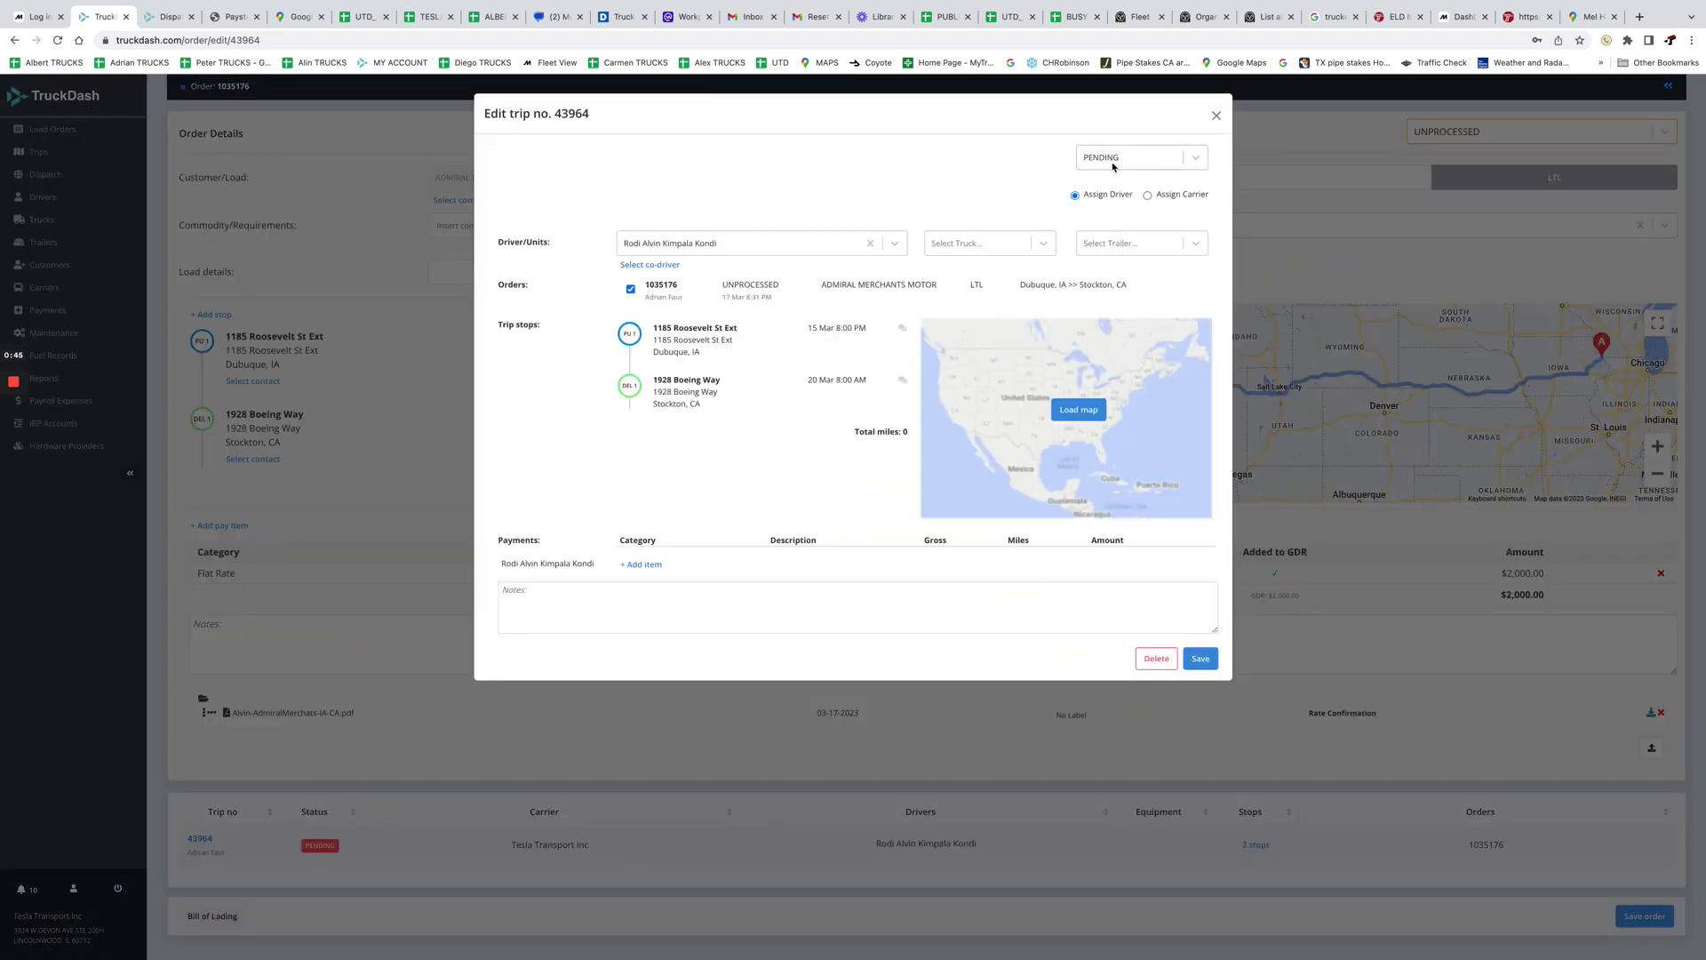
{"action": "left_click", "coordinate": [1114, 165]}
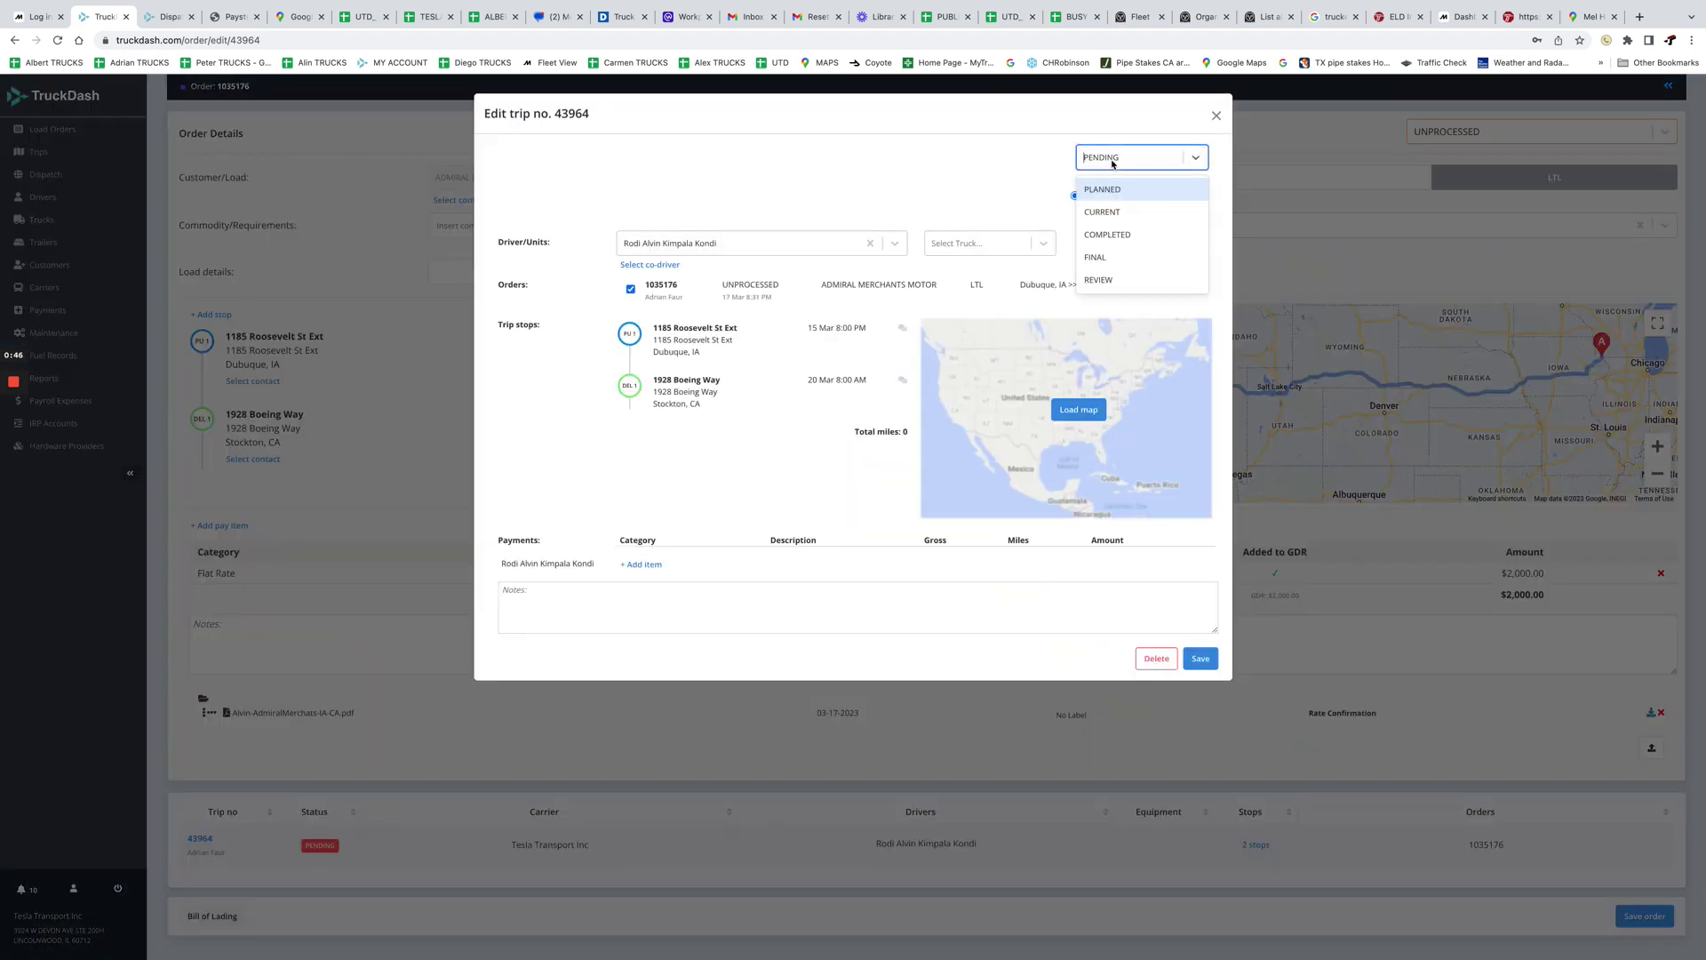
{"action": "left_click", "coordinate": [992, 183]}
{"action": "left_click", "coordinate": [1106, 163]}
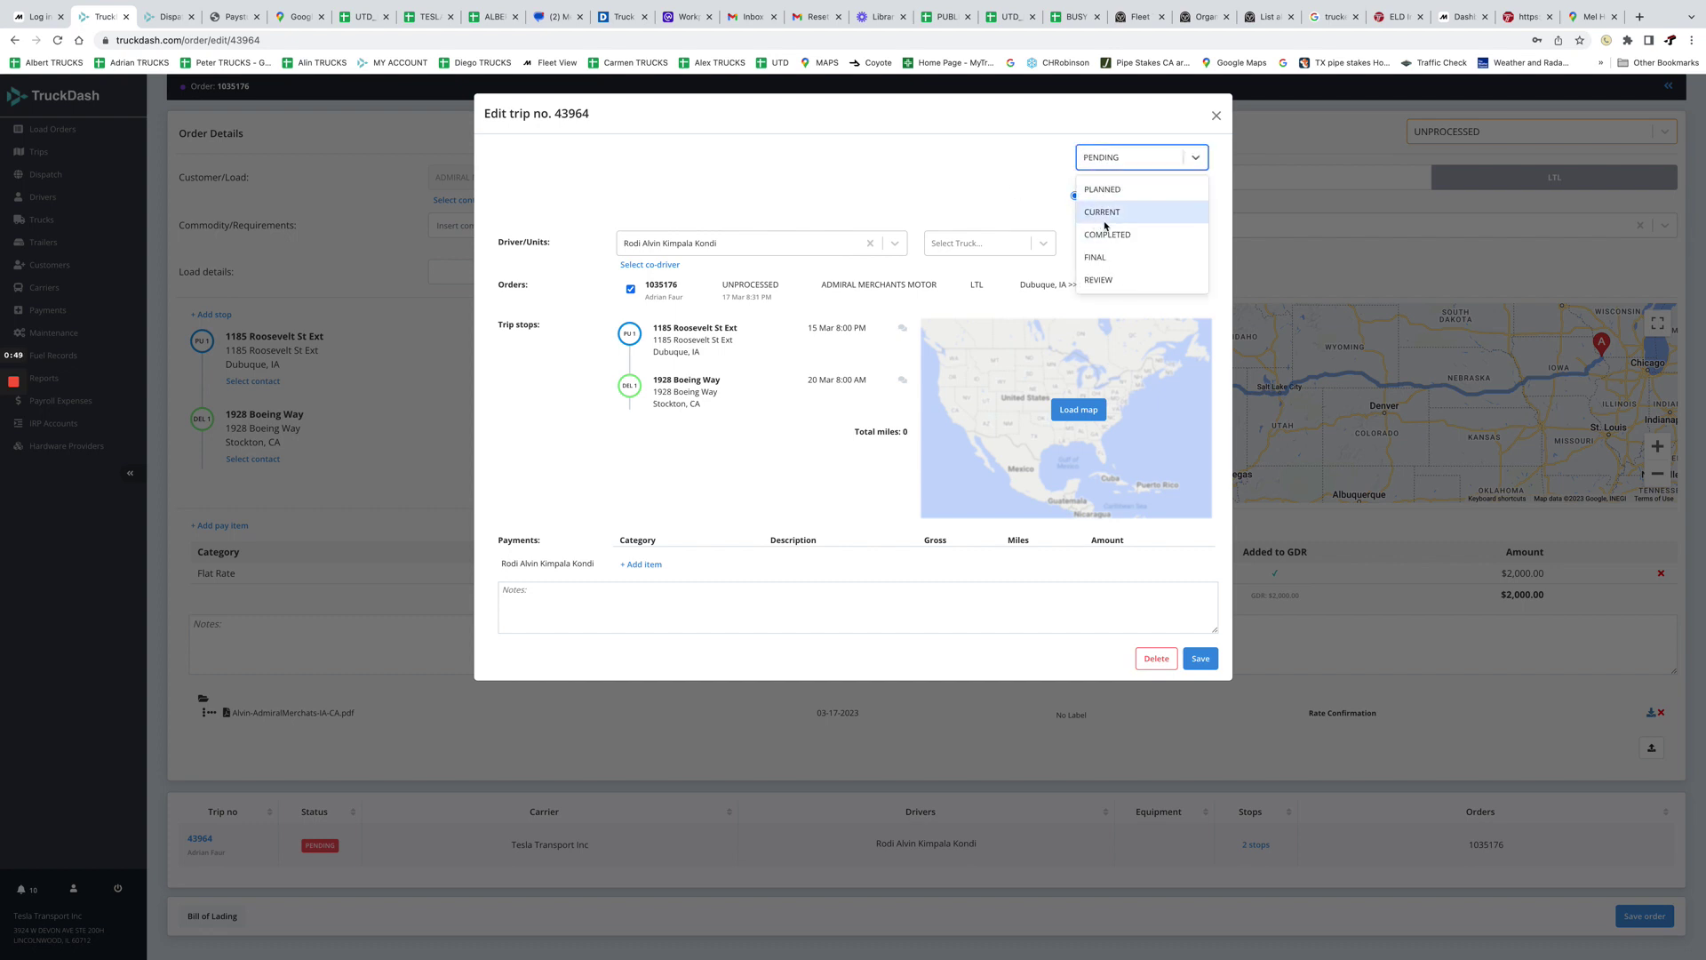
{"action": "left_click", "coordinate": [1034, 187]}
{"action": "left_click", "coordinate": [1118, 166]}
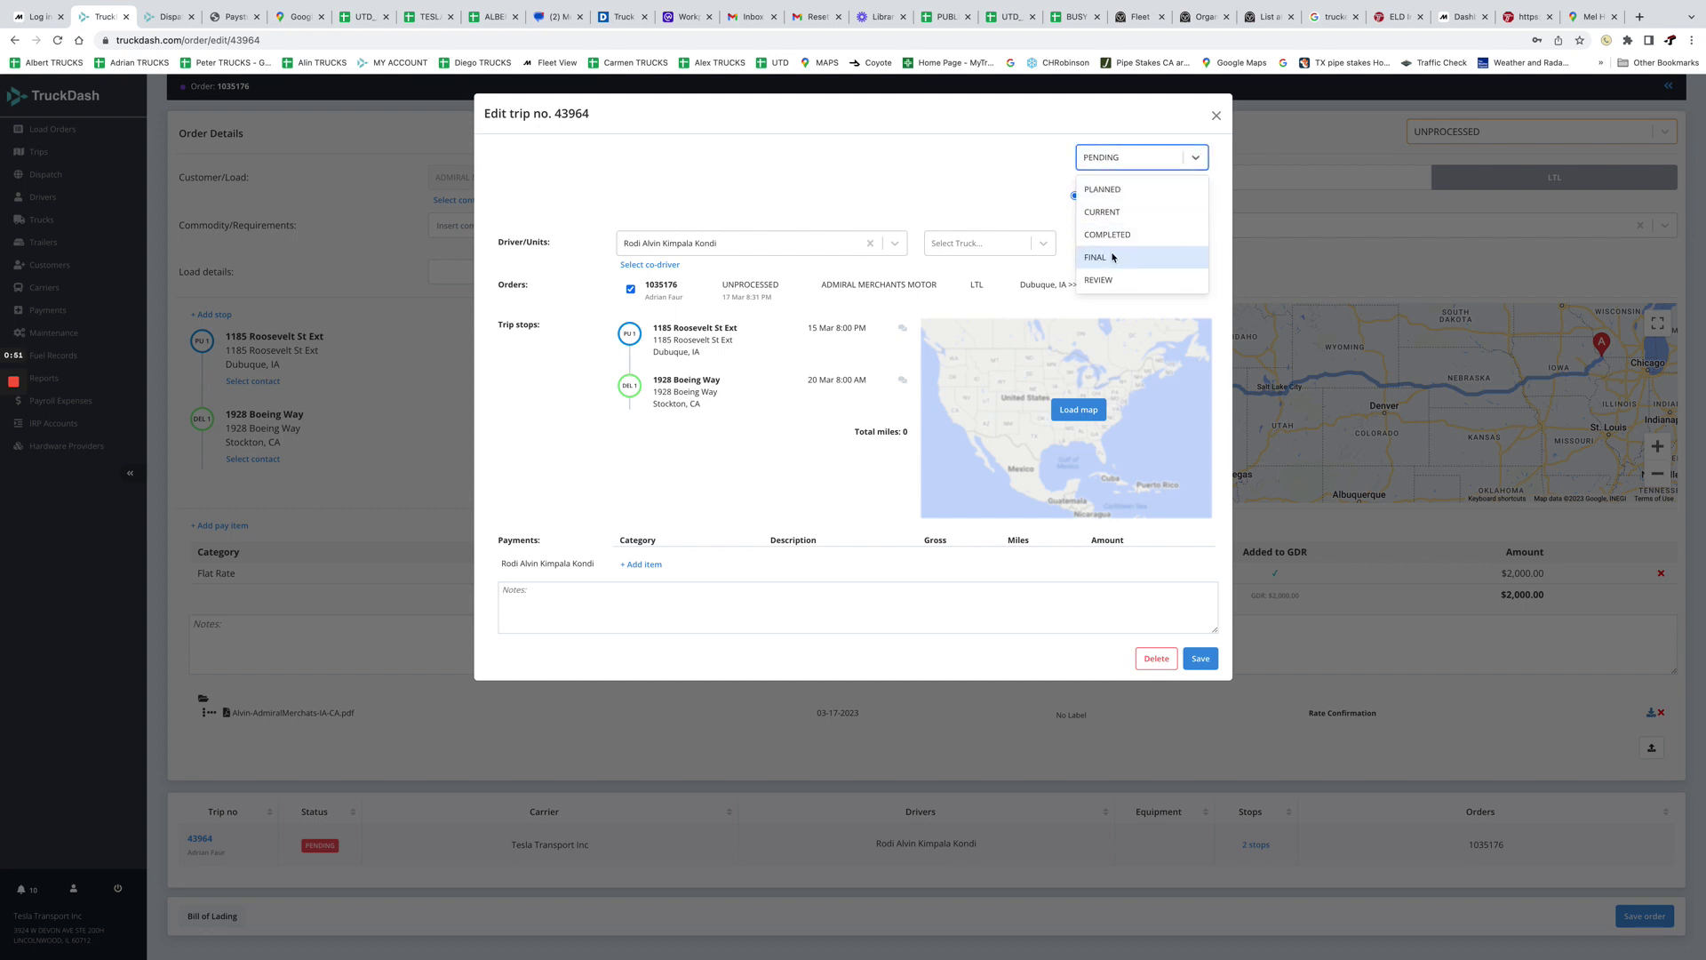
{"action": "left_click", "coordinate": [1114, 255]}
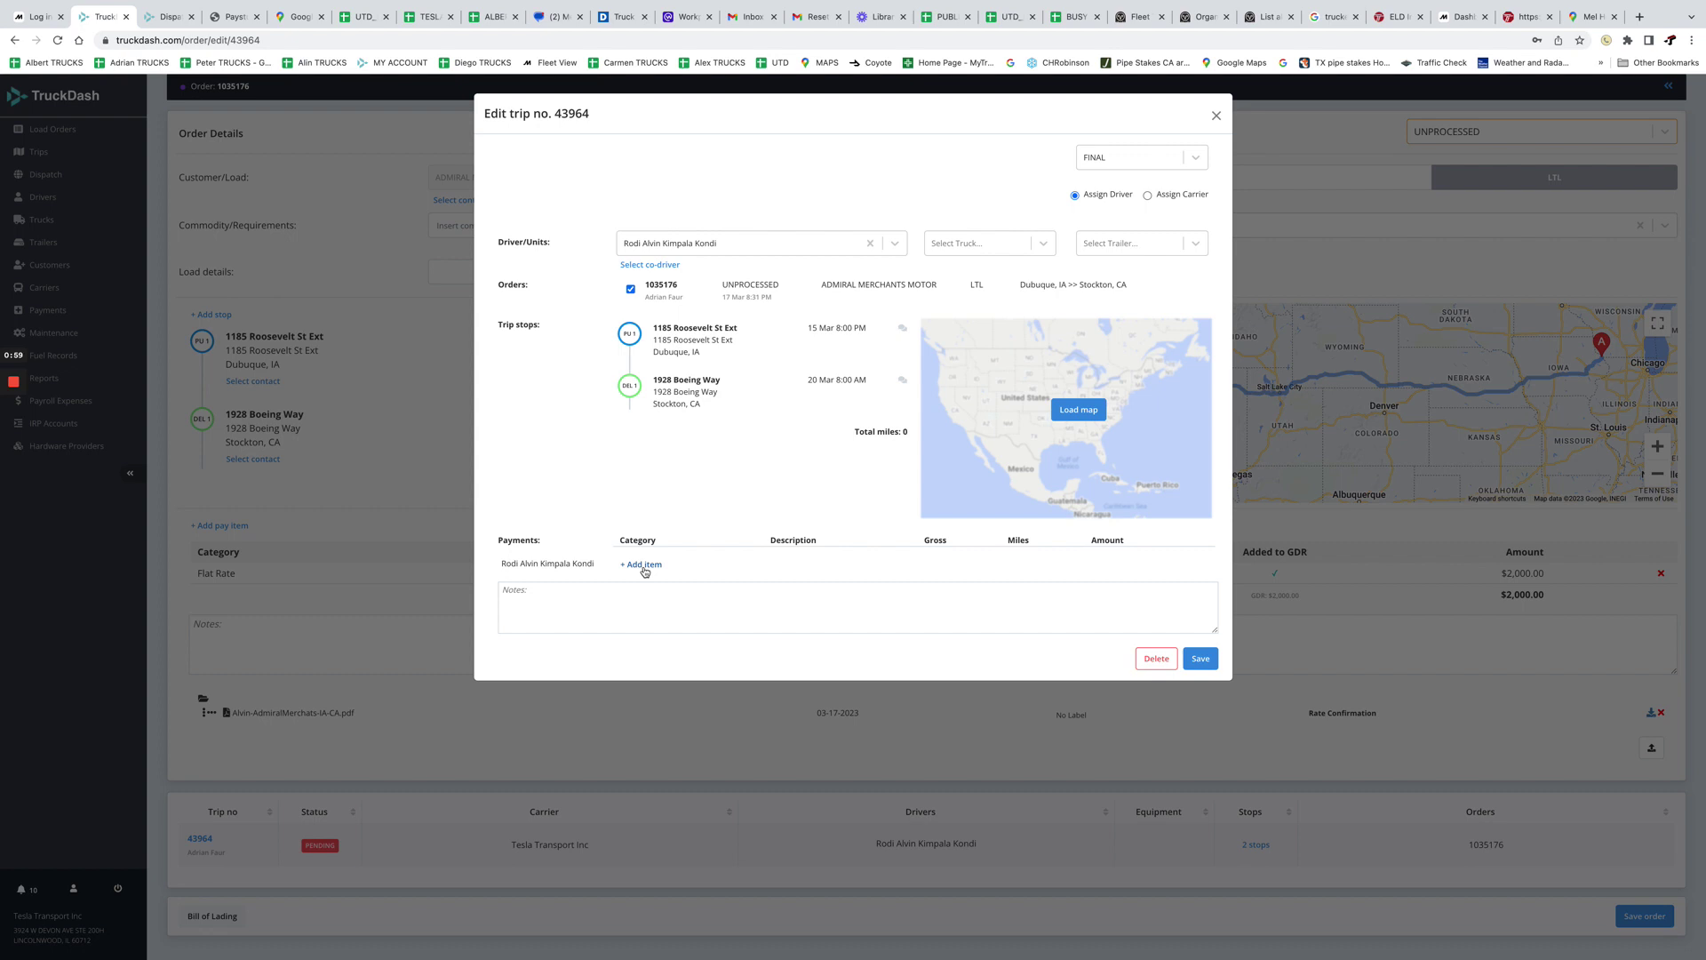
Step: Add a BASE_TRIP_PAY driver payment for 1961 route miles, totaling $1,470.75
{"action": "left_click", "coordinate": [645, 566]}
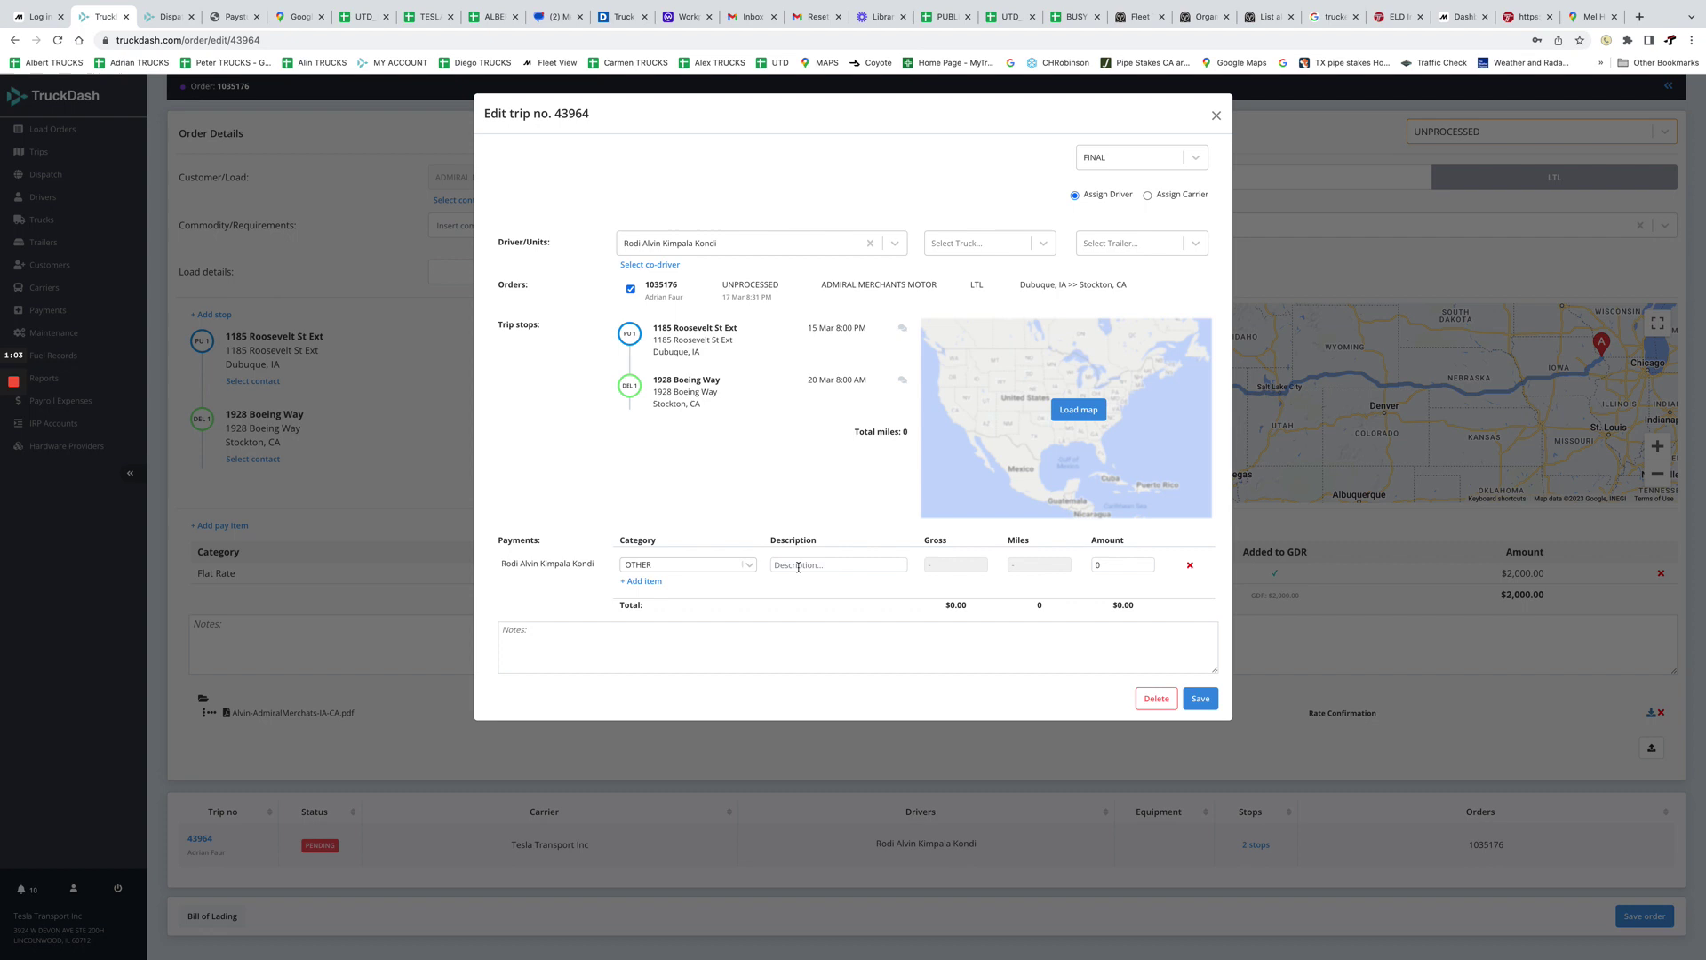
{"action": "left_click", "coordinate": [727, 570]}
{"action": "left_click", "coordinate": [653, 592]}
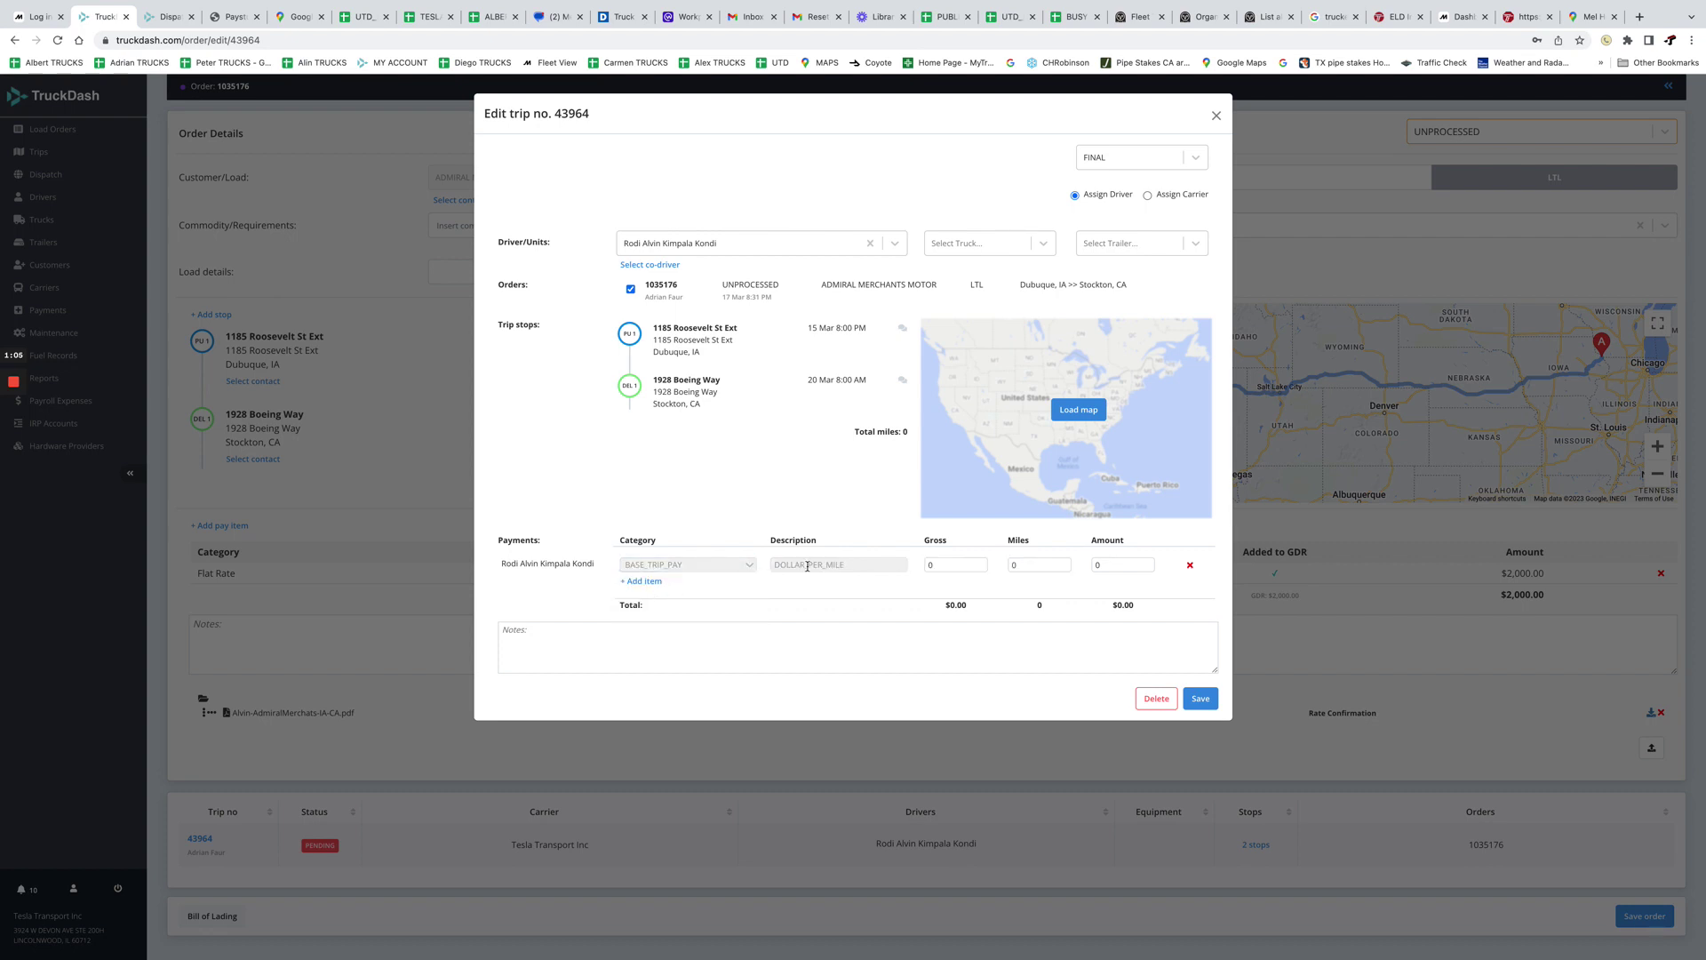
{"action": "left_click", "coordinate": [940, 566]}
{"action": "left_click", "coordinate": [1079, 410]}
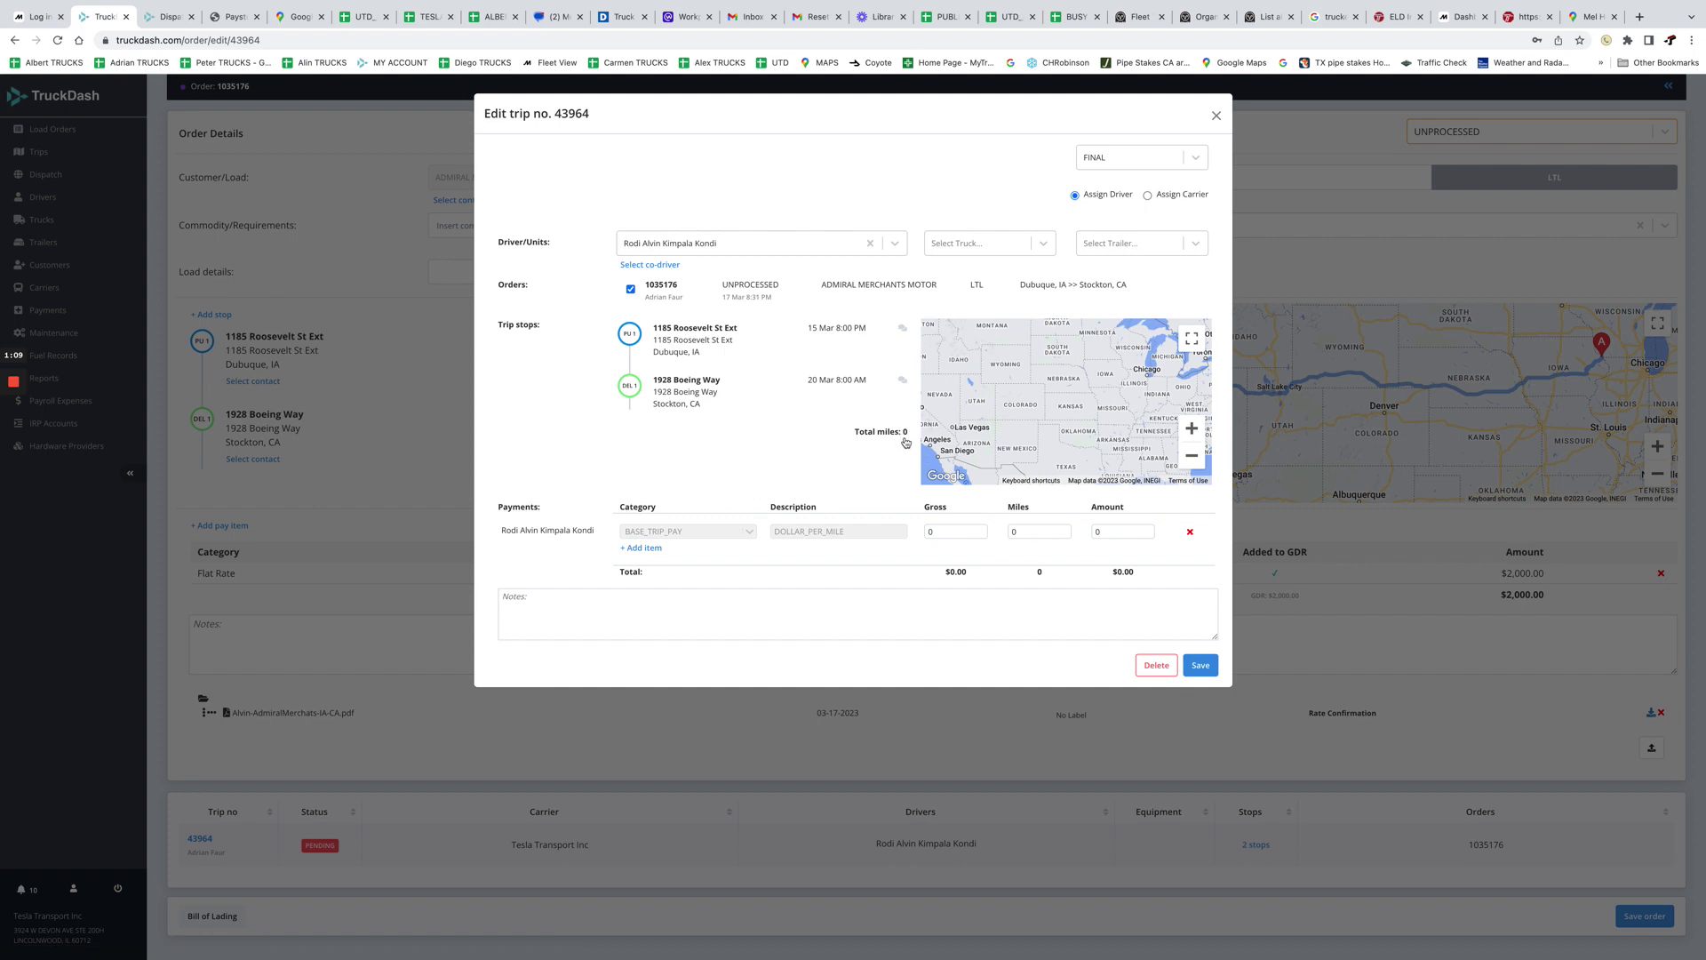
{"action": "left_click", "coordinate": [1035, 531]}
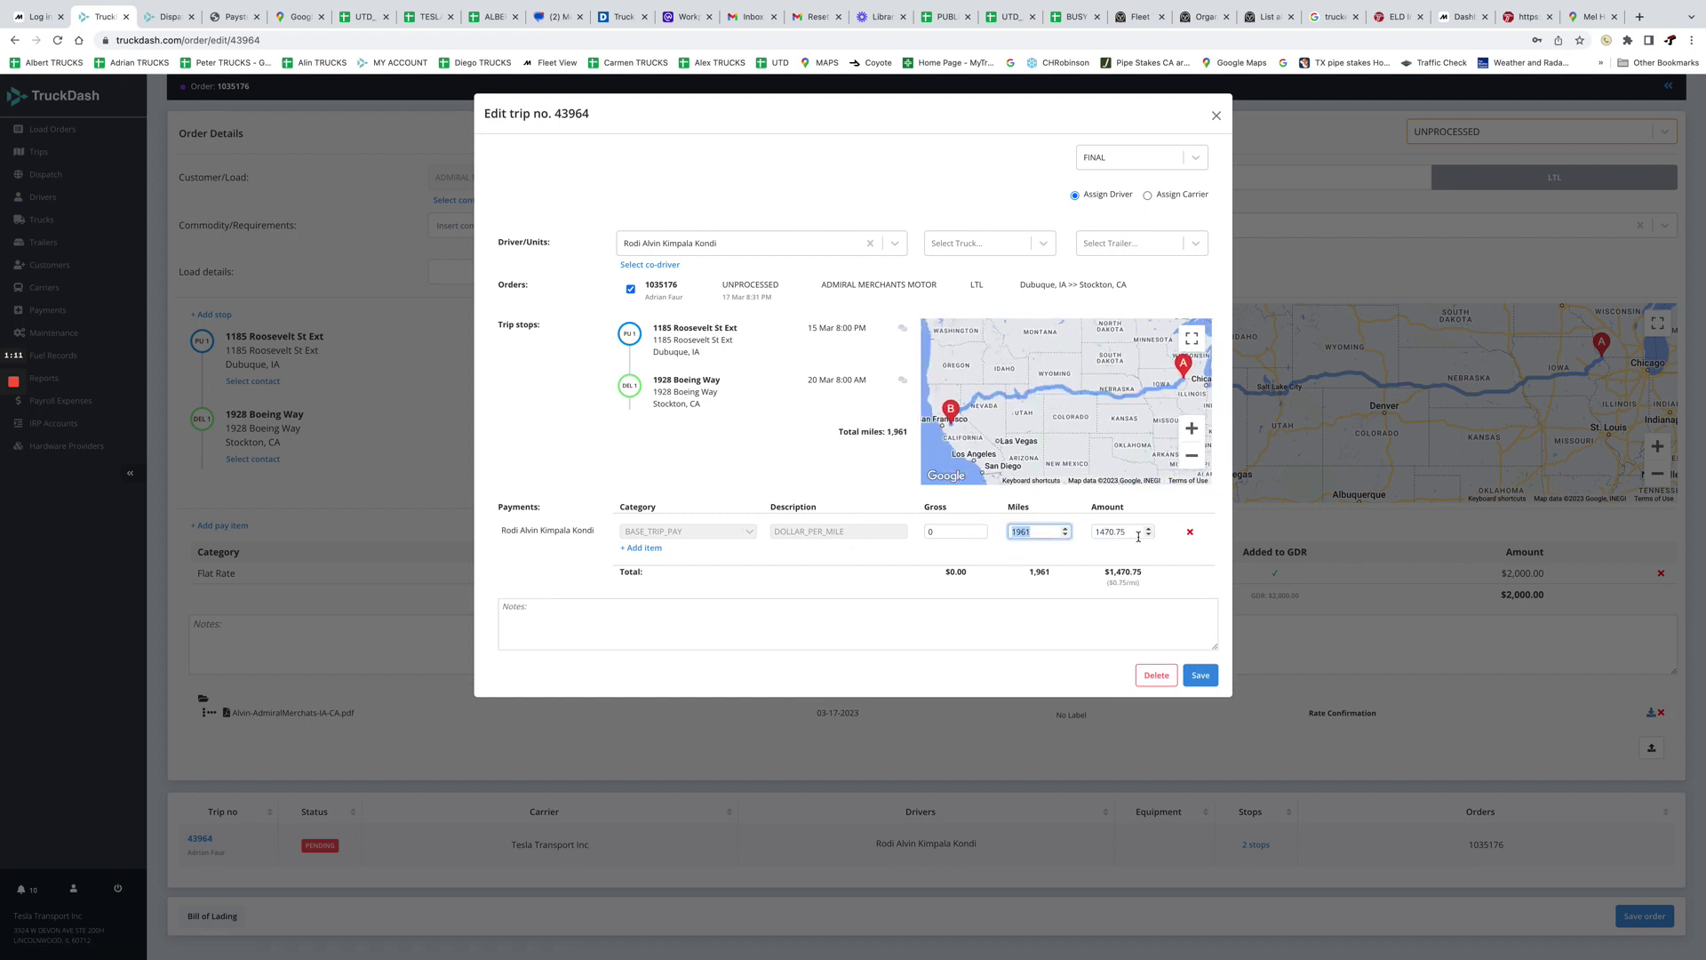
{"action": "key", "text": "Tab"}
{"action": "left_click", "coordinate": [1196, 677]}
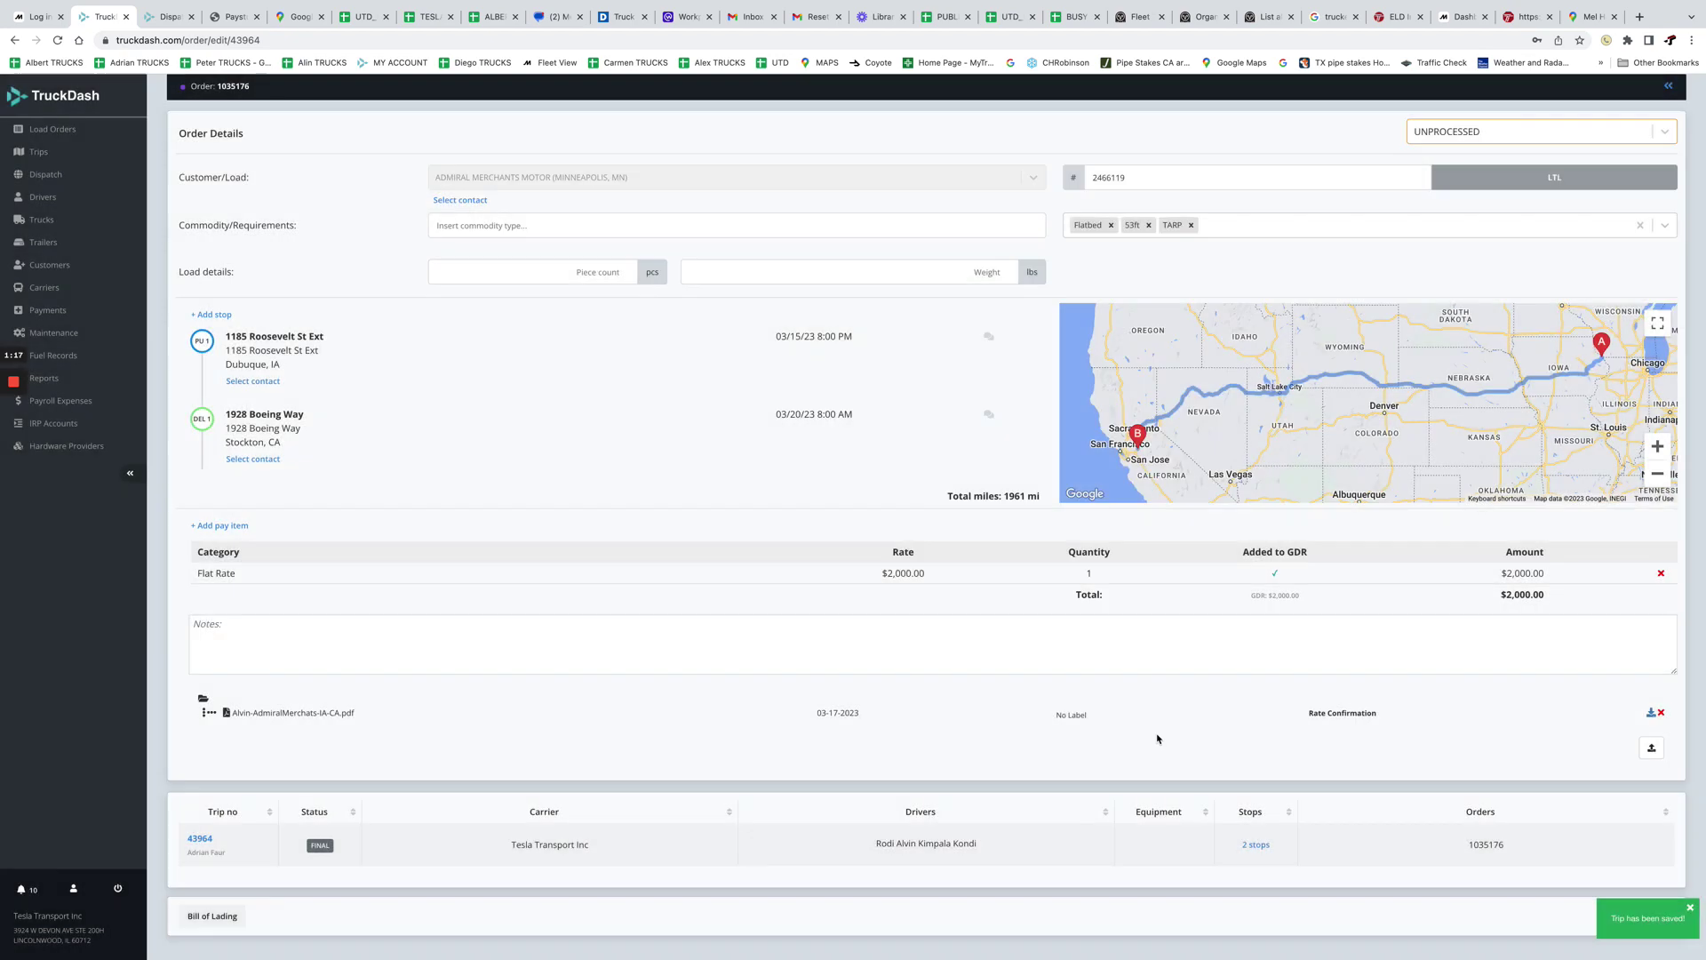
{"action": "scroll", "coordinate": [1526, 819], "scroll_direction": "down", "scroll_amount": 2}
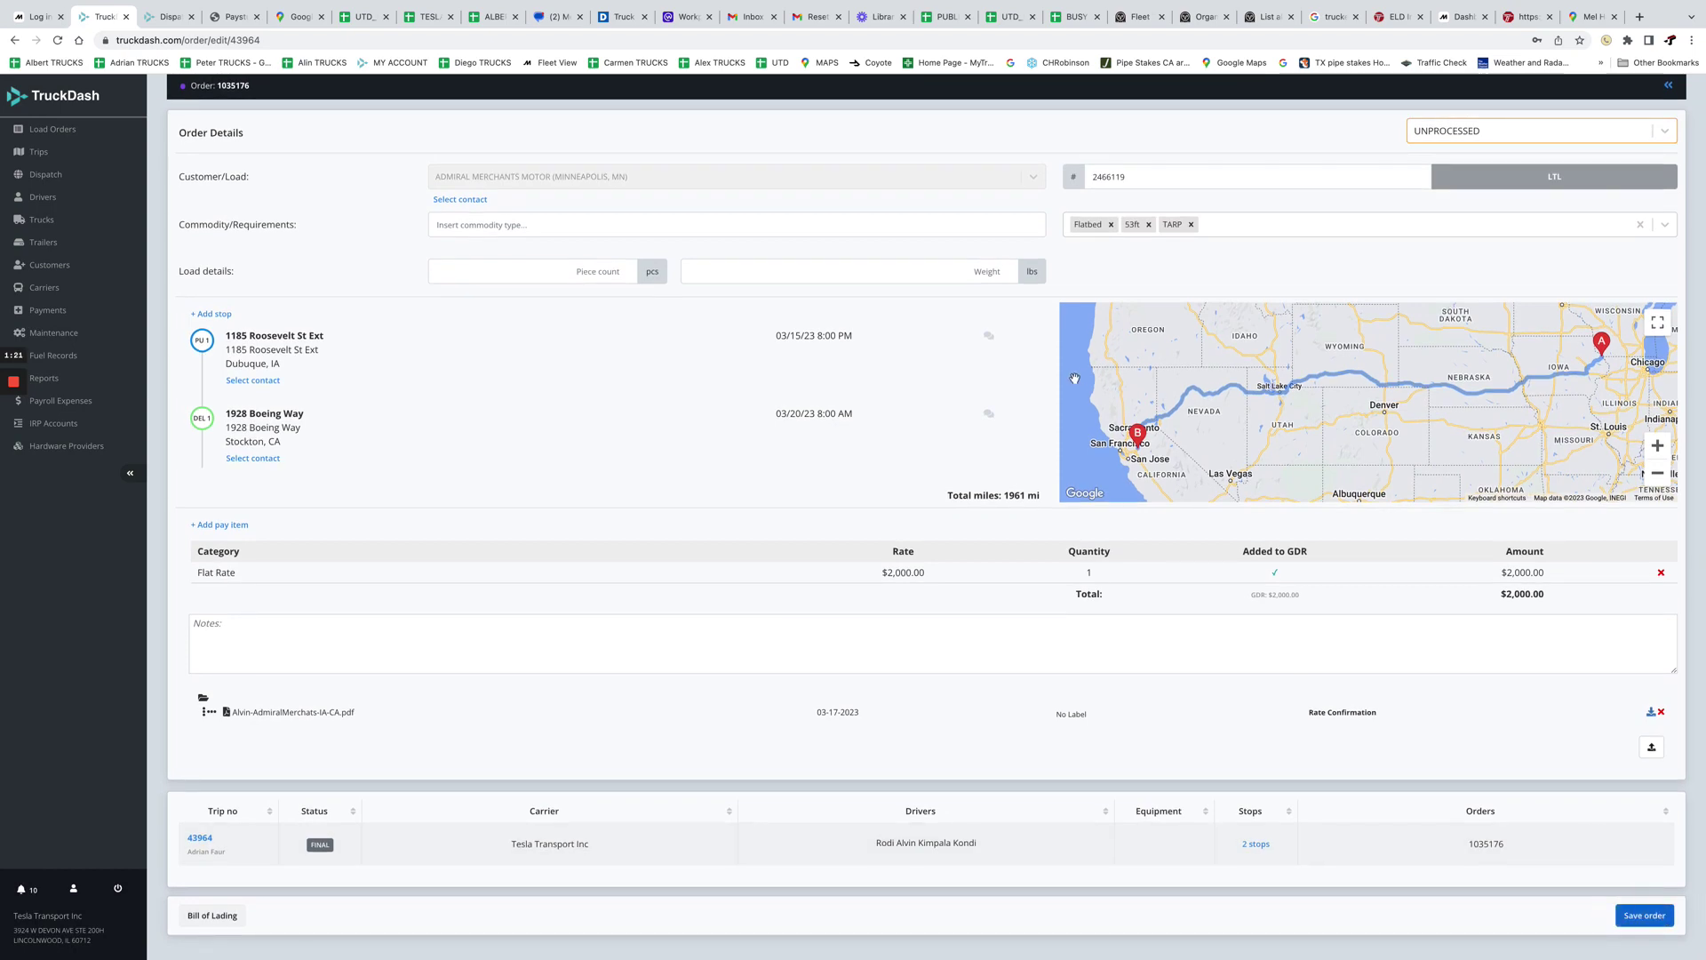
{"action": "scroll", "coordinate": [1061, 379], "scroll_direction": "up", "scroll_amount": 3}
{"action": "scroll", "coordinate": [1093, 379], "scroll_direction": "down", "scroll_amount": 2}
{"action": "scroll", "coordinate": [1113, 386], "scroll_direction": "down", "scroll_amount": 2}
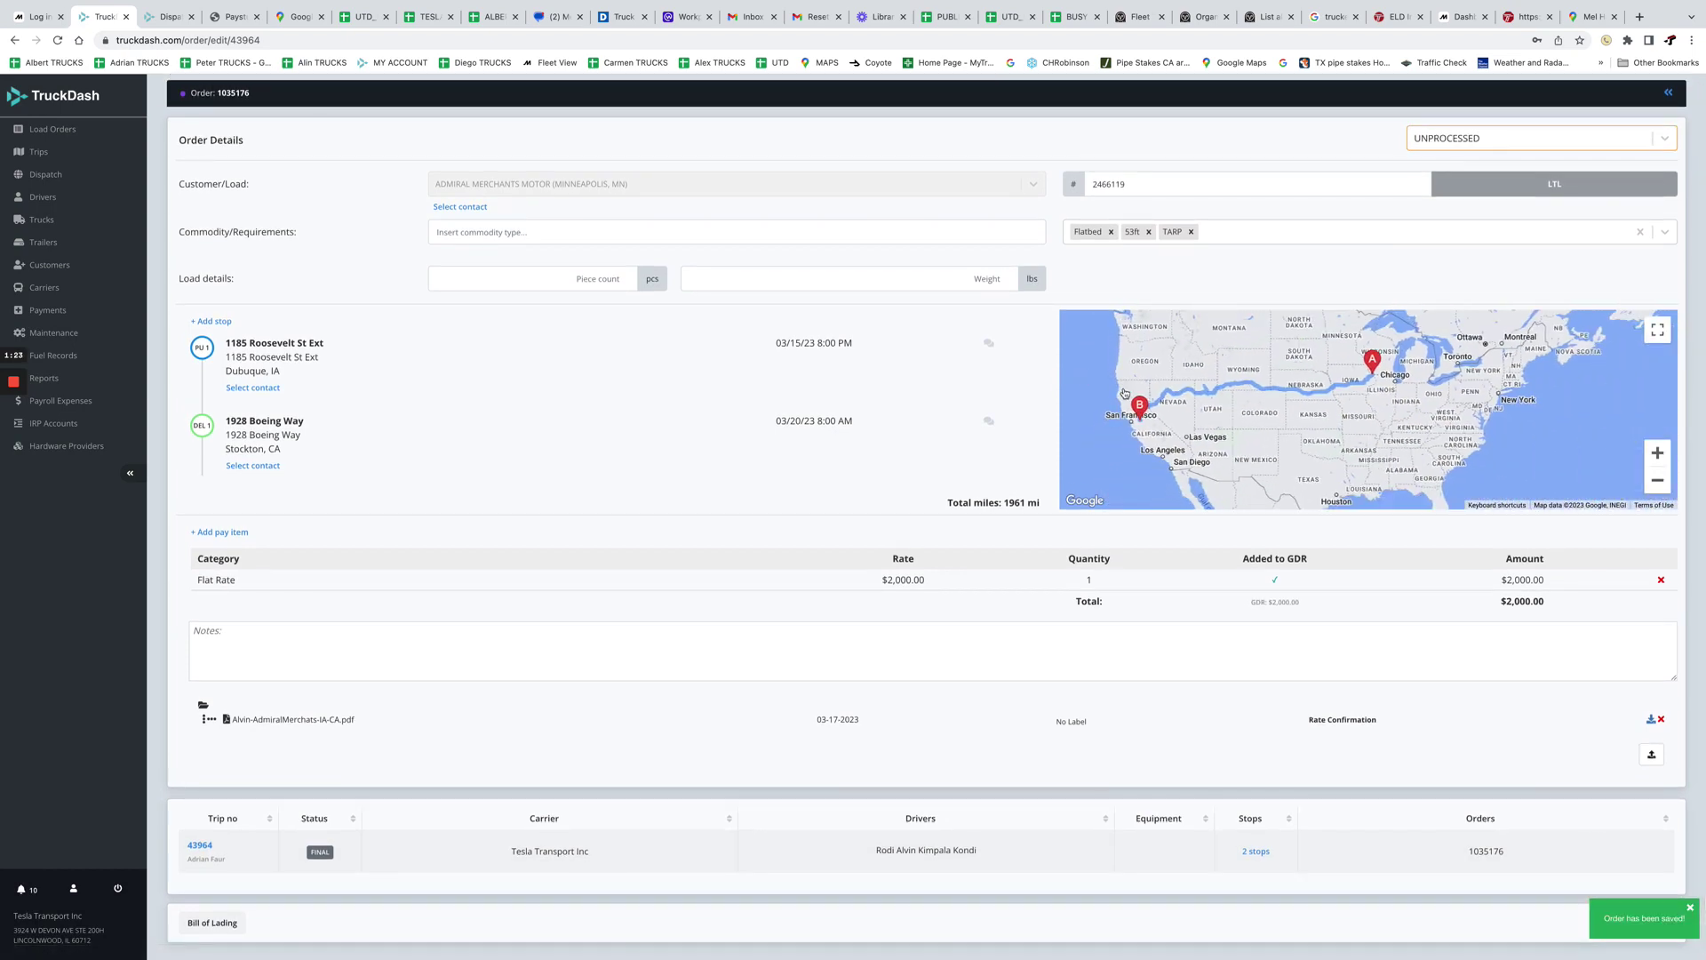
{"action": "scroll", "coordinate": [1124, 390], "scroll_direction": "down", "scroll_amount": 2}
{"action": "scroll", "coordinate": [1145, 391], "scroll_direction": "up", "scroll_amount": 2}
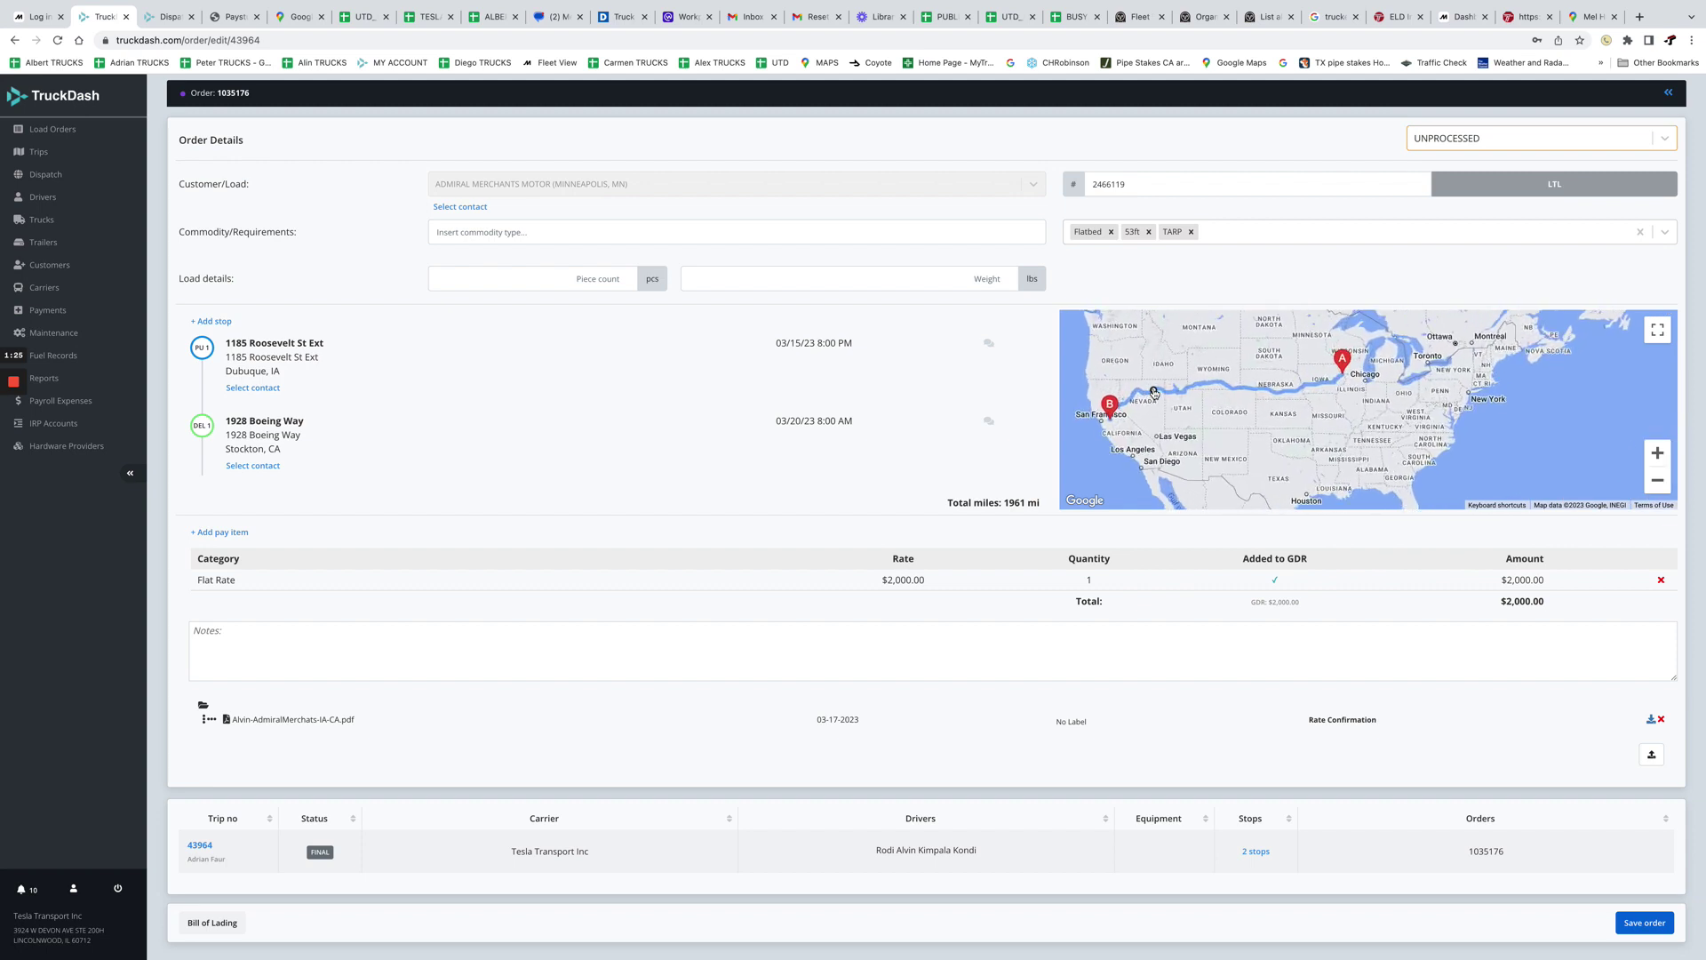